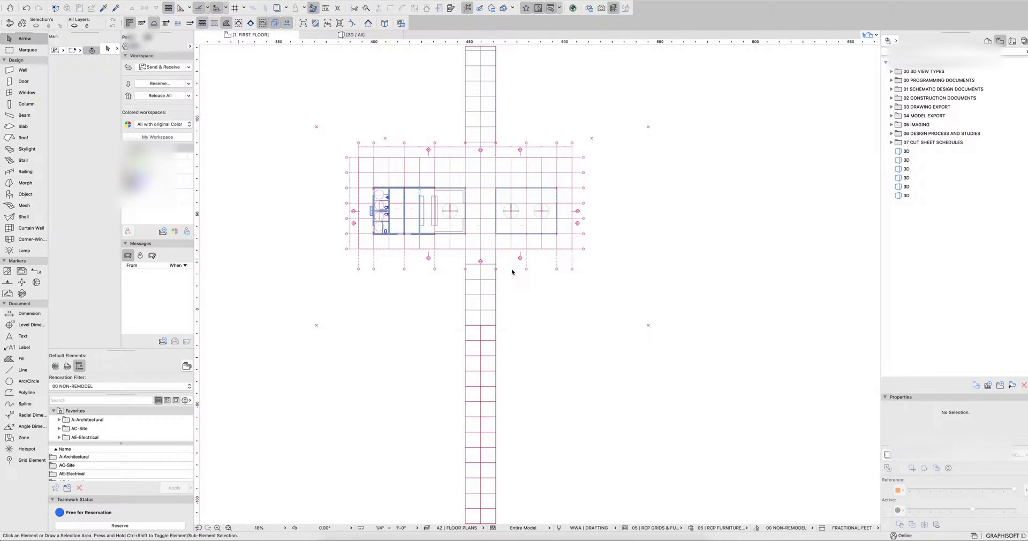
Try to stretch the western part of the first floor plan further west, using a marquee limited to the current floor.
click(29, 52)
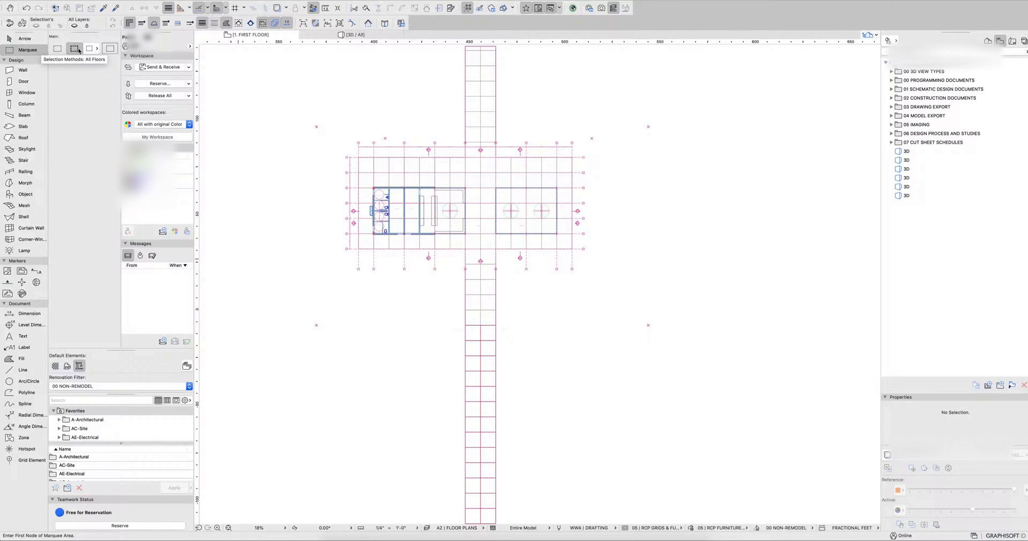
click(57, 49)
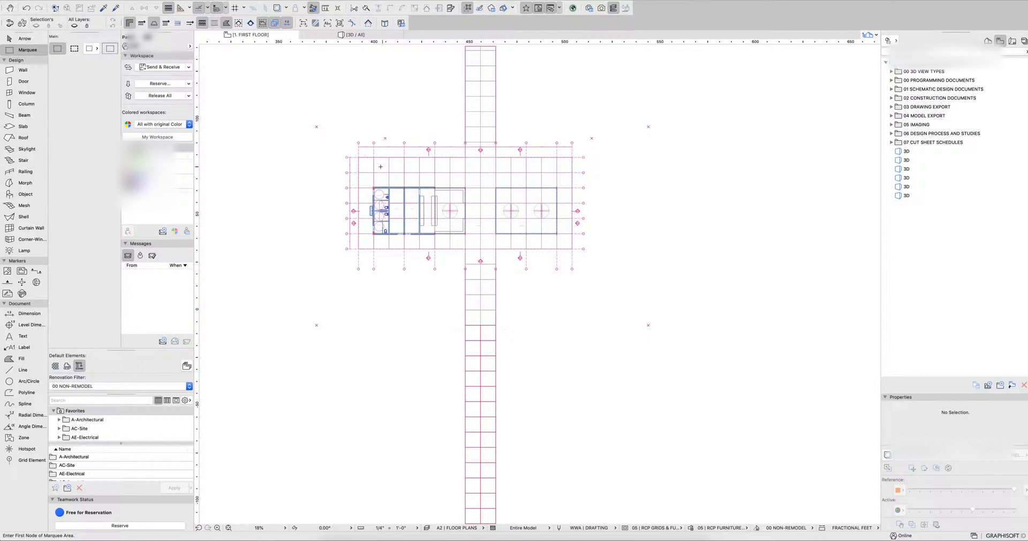
click(336, 122)
click(429, 284)
click(358, 249)
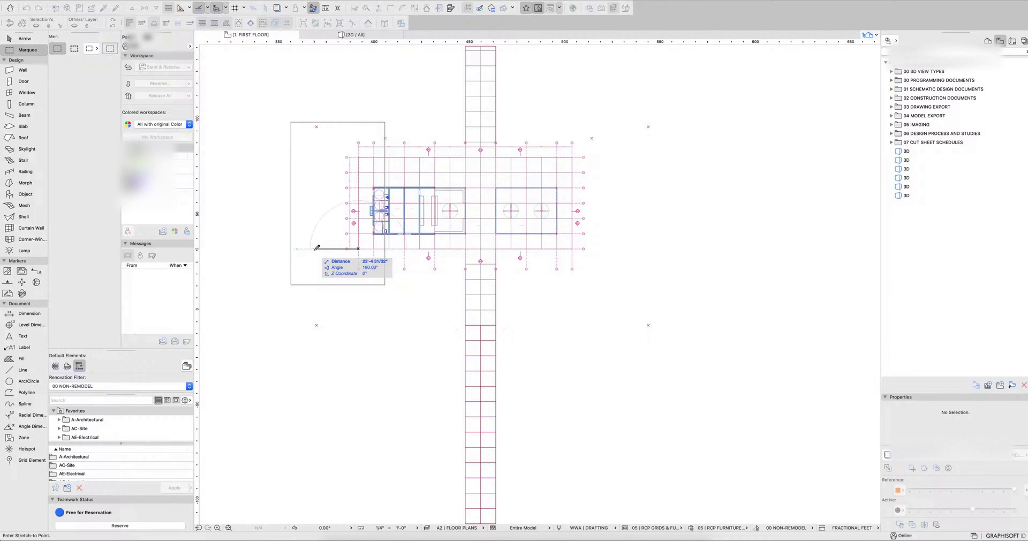
click(304, 248)
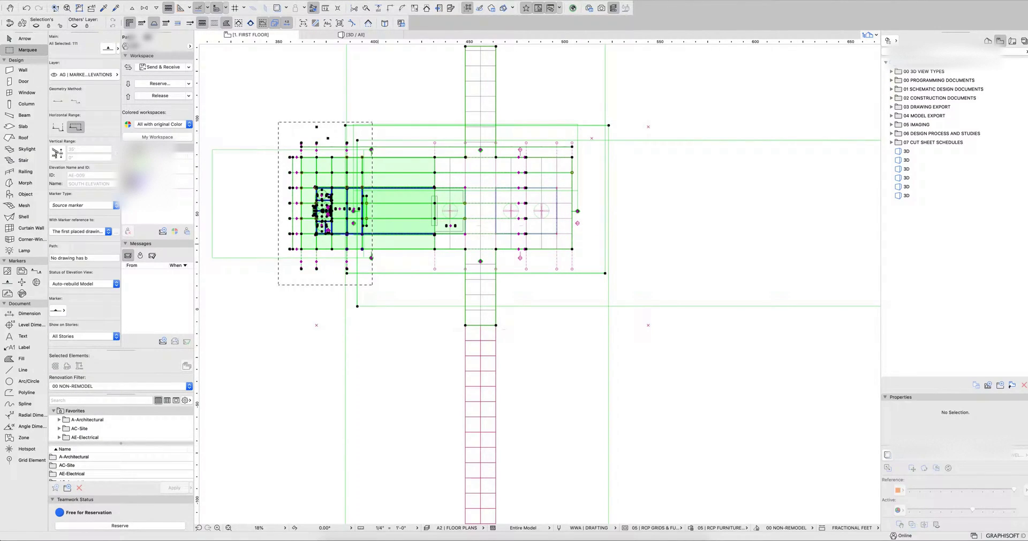
key(Escape)
Compare the roof story with the first floor to see how the single-floor stretch affected each, clearing the marquee.
key(super+Up)
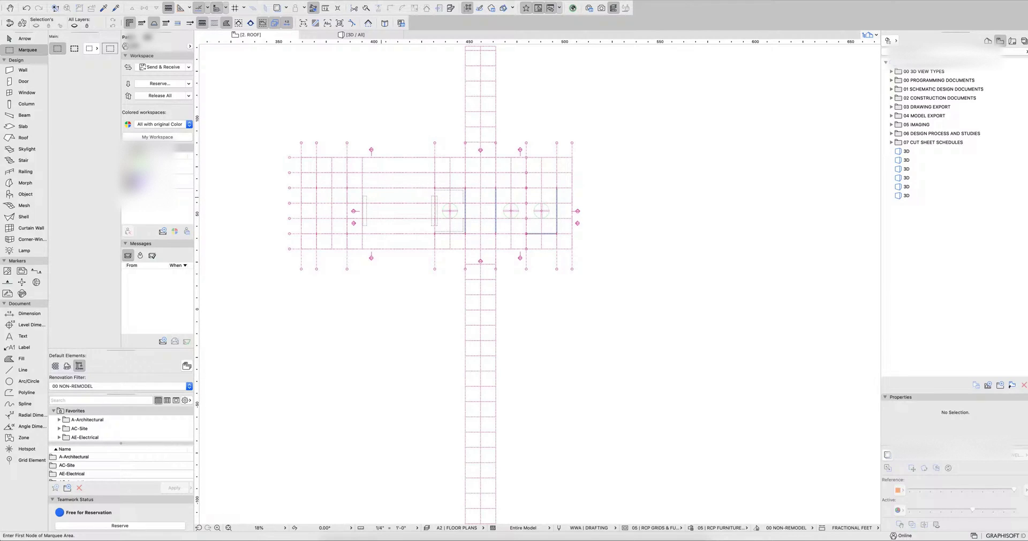
key(Escape)
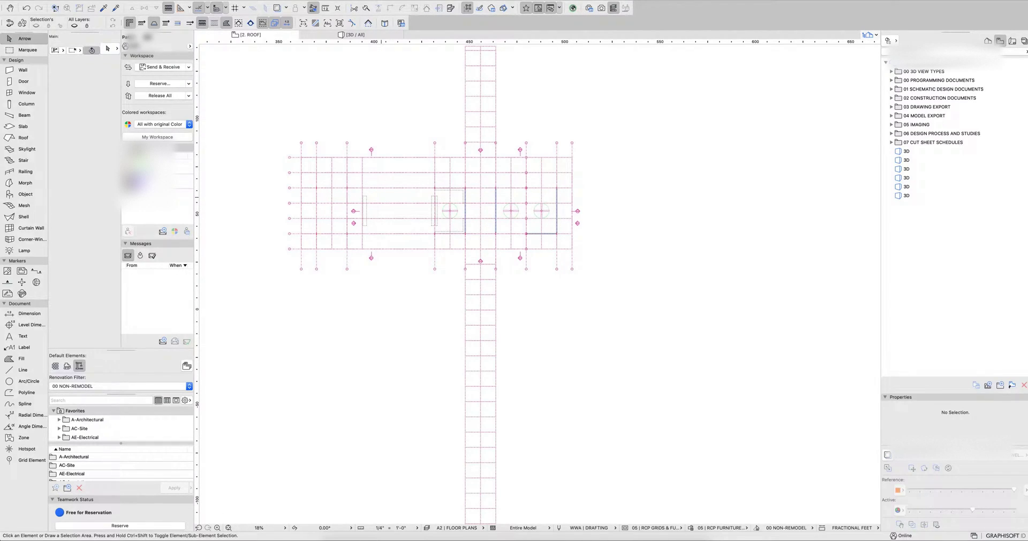
key(super+Down)
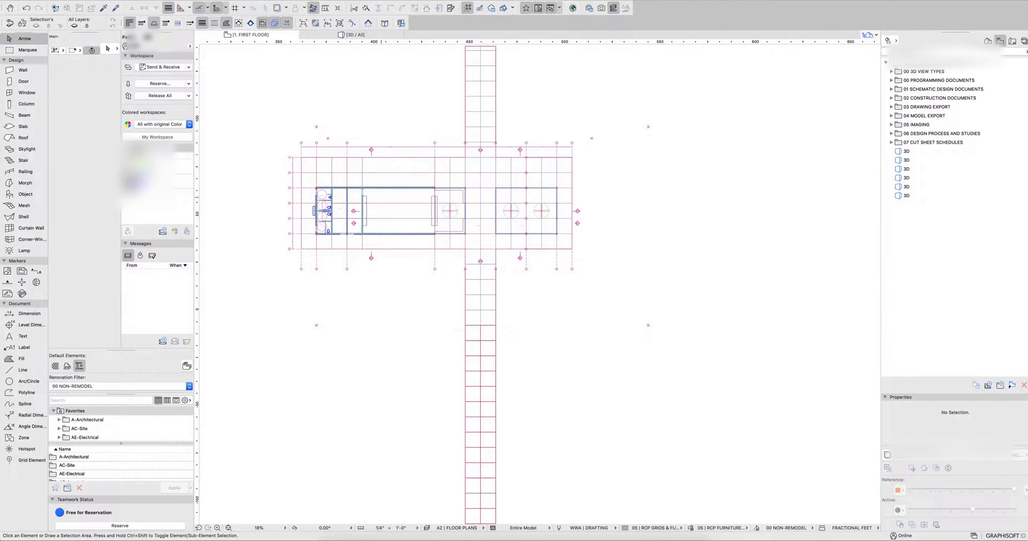
key(super+Up)
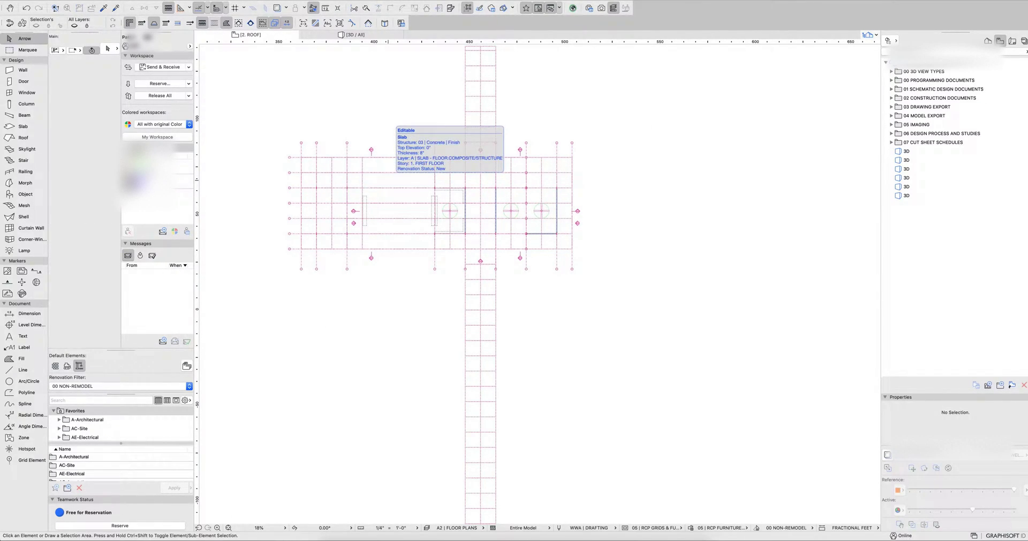
key(super+Down)
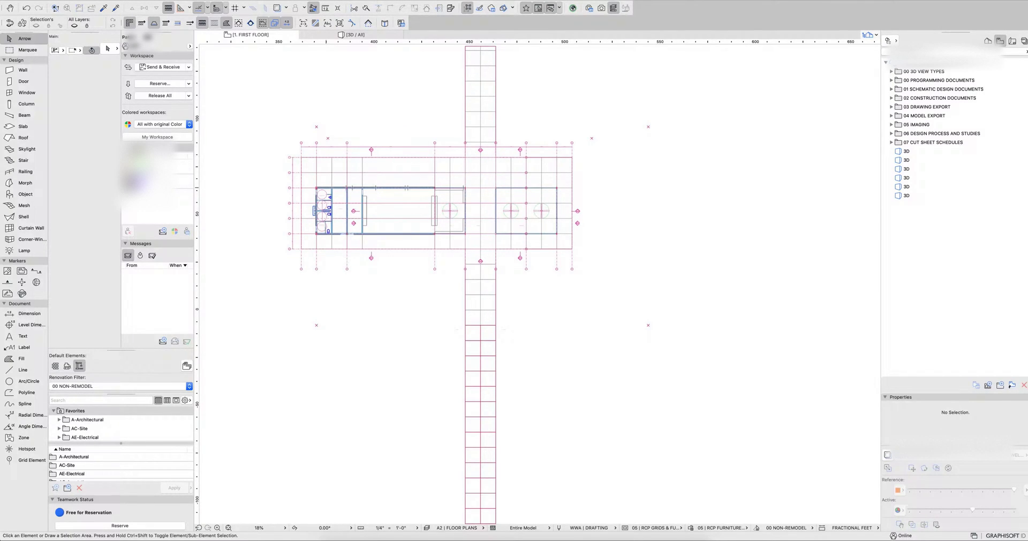
Undo the stretch on the first floor and clear the restored selection and marquee.
key(super+z)
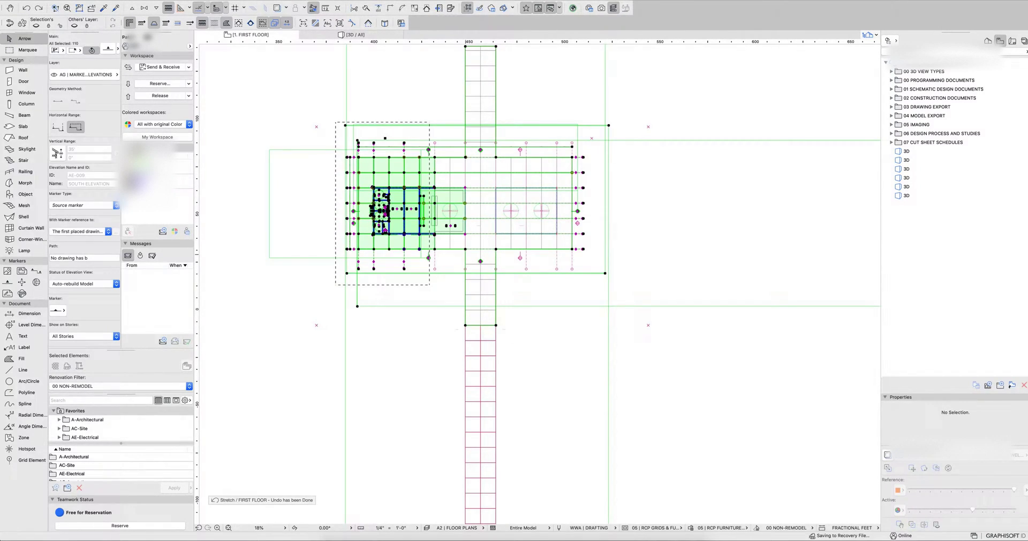
key(Escape)
key(Escape)
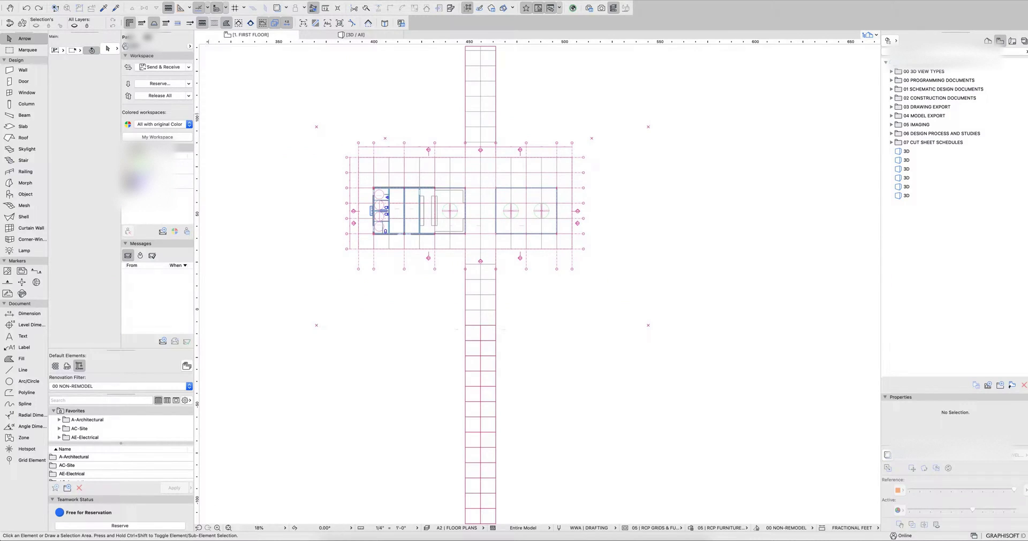
Draw an all-floors marquee around the western part of the plan and show its contents in 3D.
key(m)
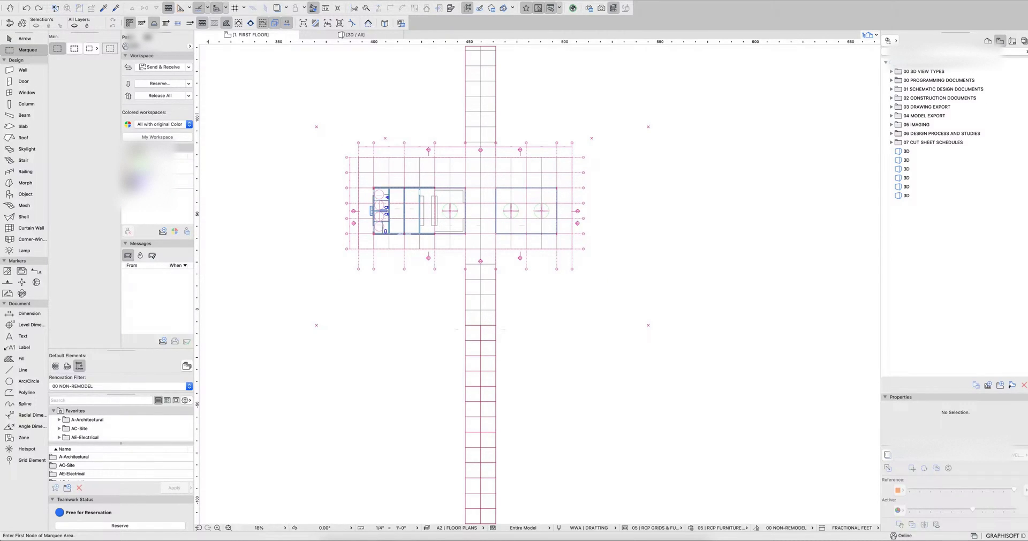
click(327, 123)
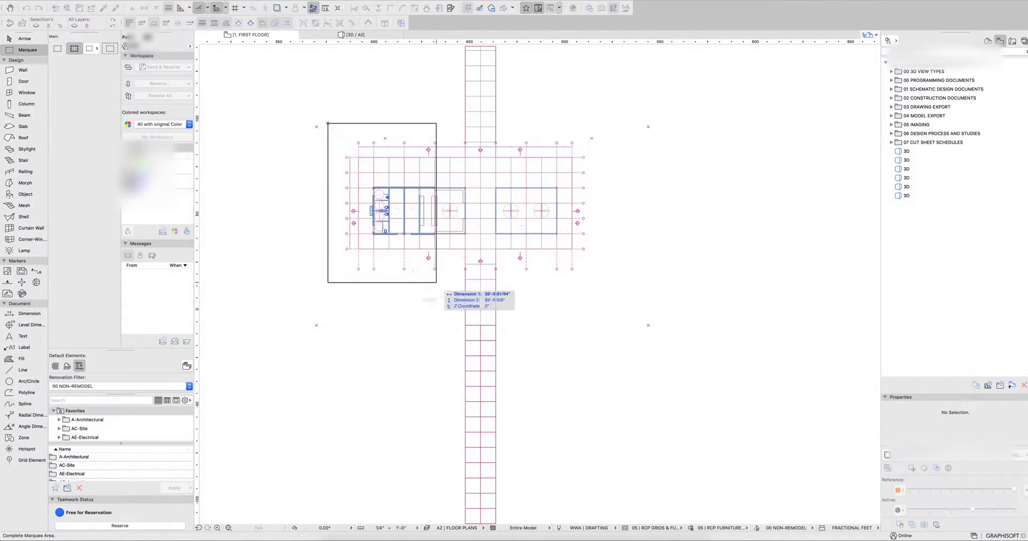
click(444, 285)
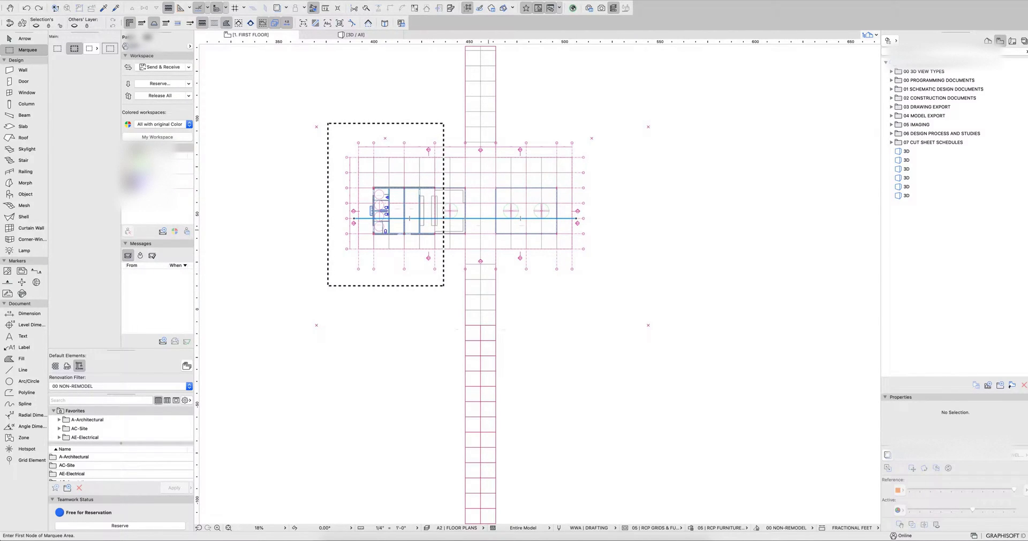
key(F5)
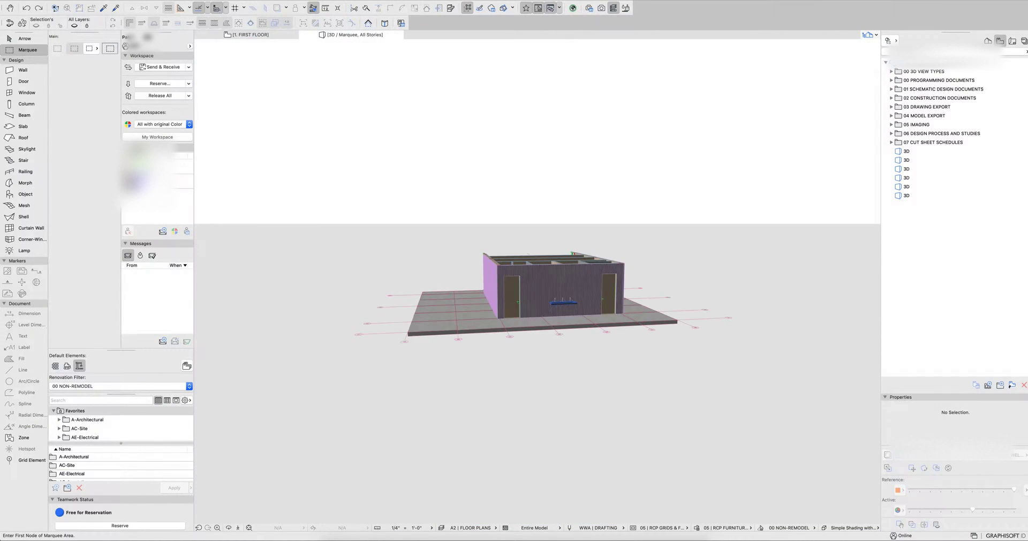
Examine the marquee-limited 3D model from several sides and return to the first floor plan.
shift+middle_drag(537, 289, 616, 332)
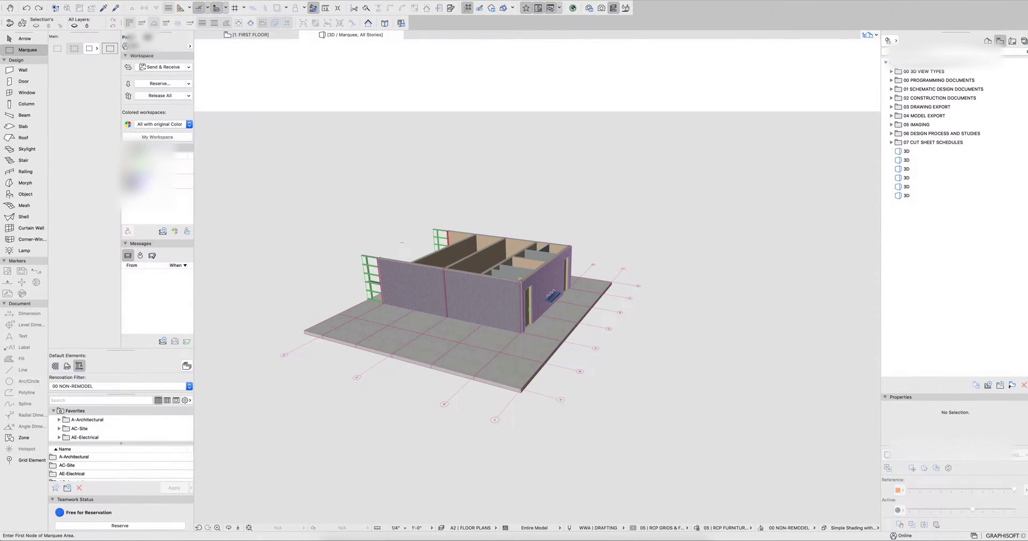
shift+middle_drag(402, 248, 498, 219)
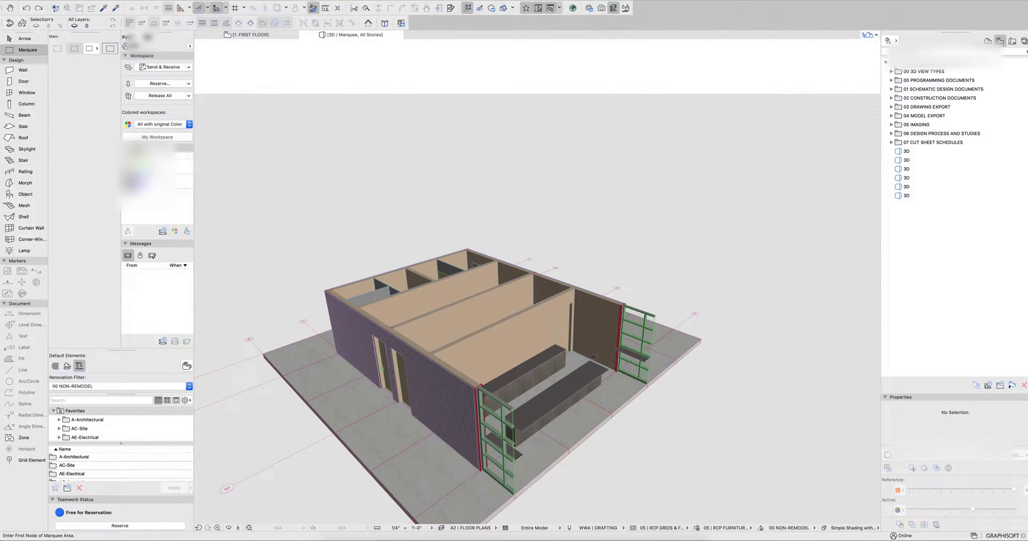
key(F2)
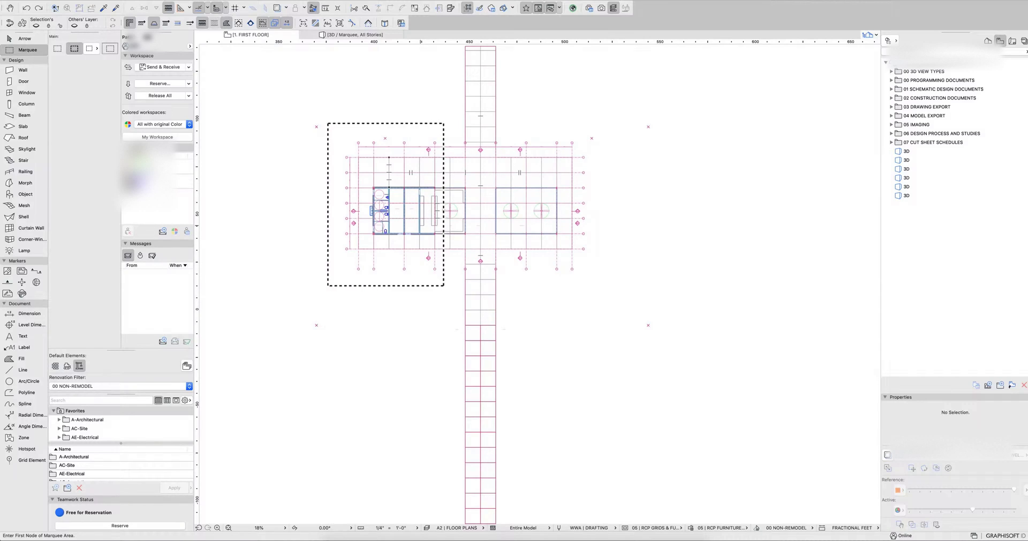
Open Find & Select and load the WALLS - INTERIOR criteria set, keeping the dialog clear of the marquee area.
key(ctrl+f)
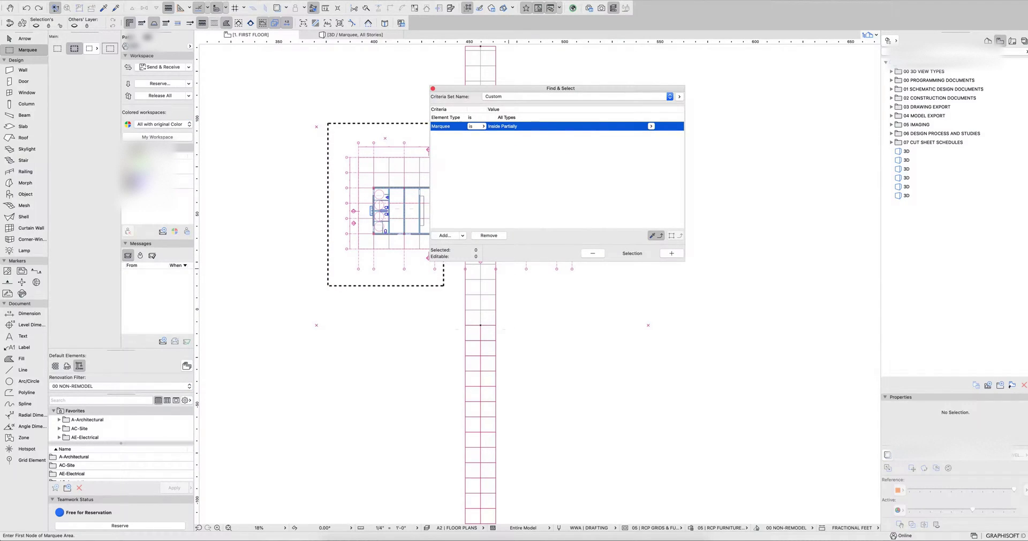
drag(561, 88, 655, 219)
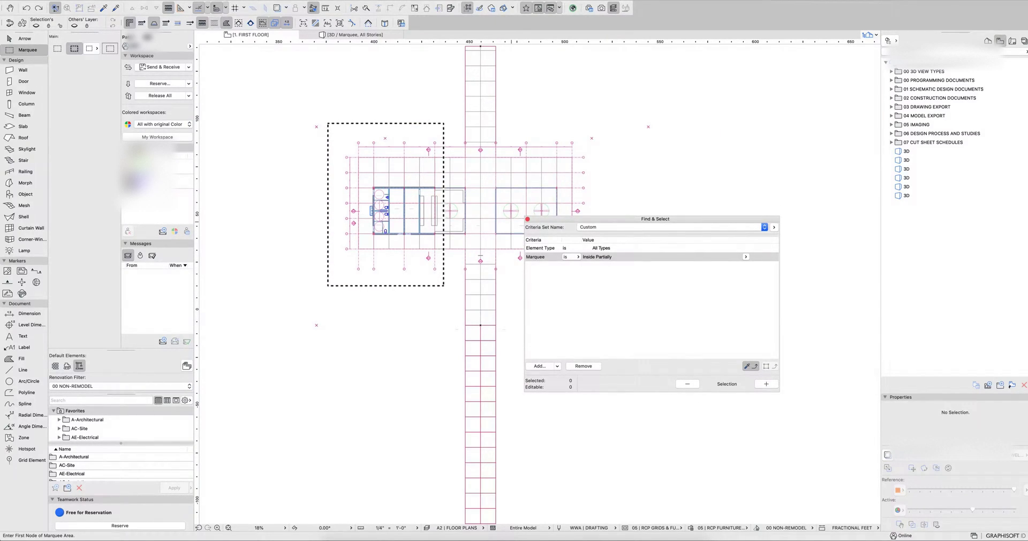
click(642, 227)
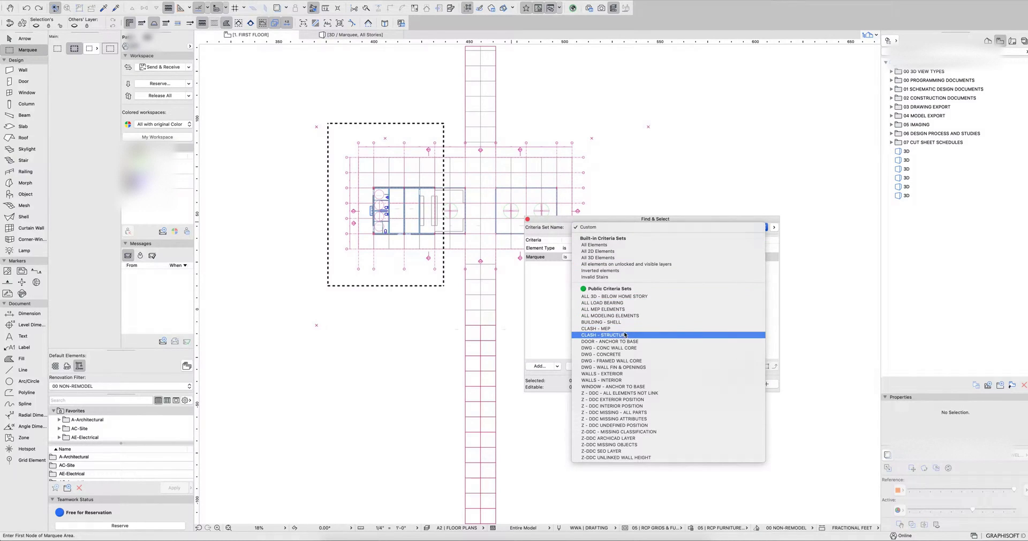
click(626, 380)
drag(592, 219, 561, 209)
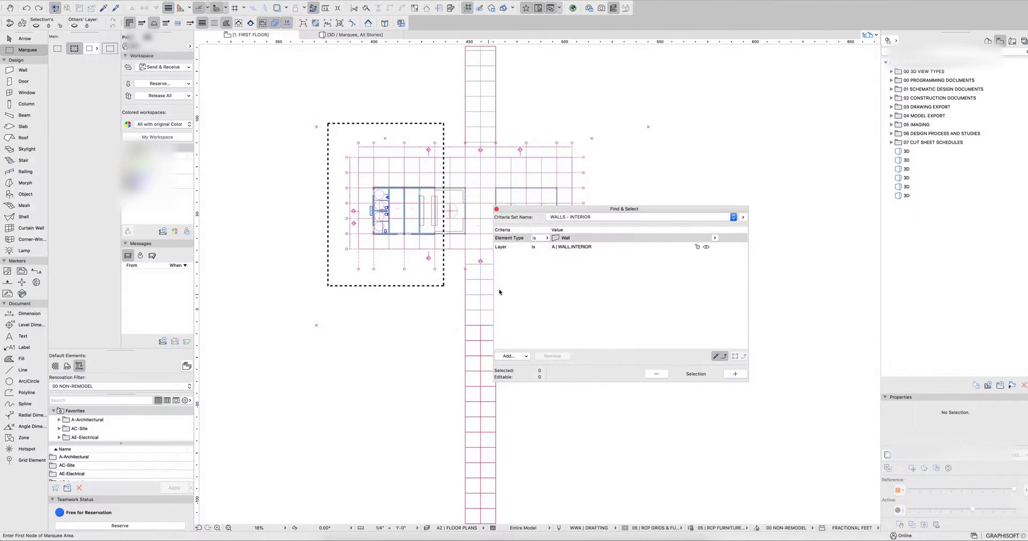
Replace the marquee with a taller all-floors marquee around the western part of the plan.
key(Escape)
key(shift)
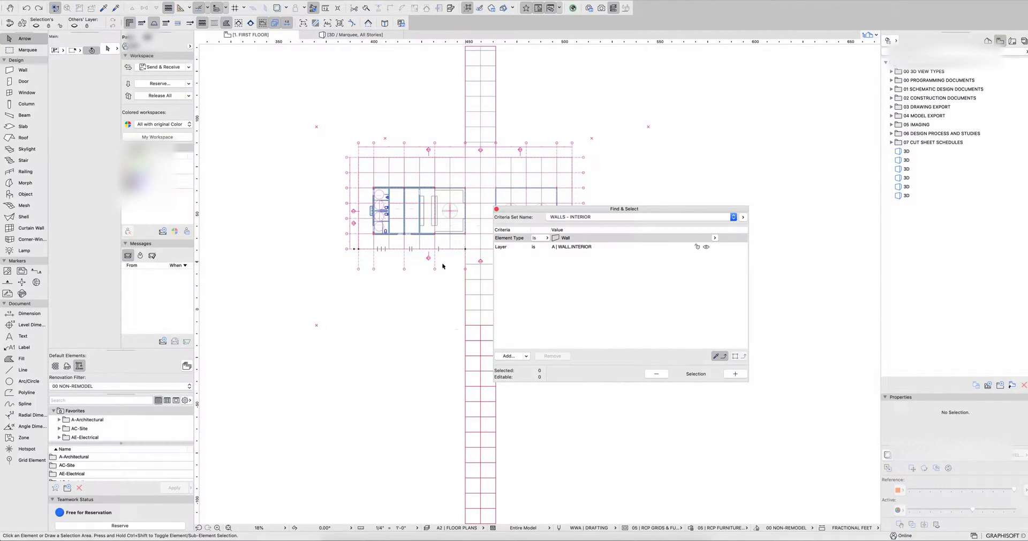
click(323, 119)
click(429, 322)
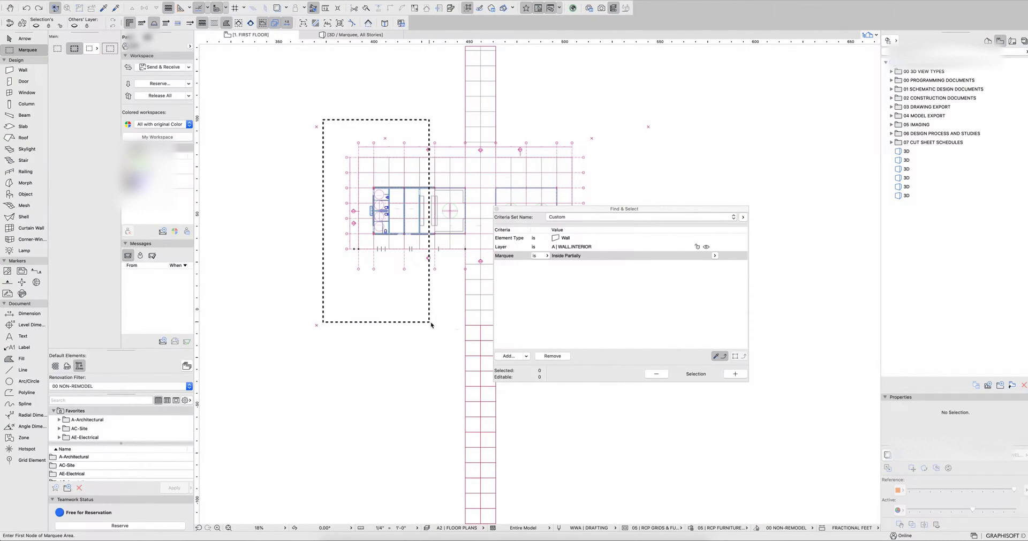
Review the Marquee criterion's options, keep Inside Partially, and select the matching walls on layer A | WALL.INTERIOR.
click(579, 257)
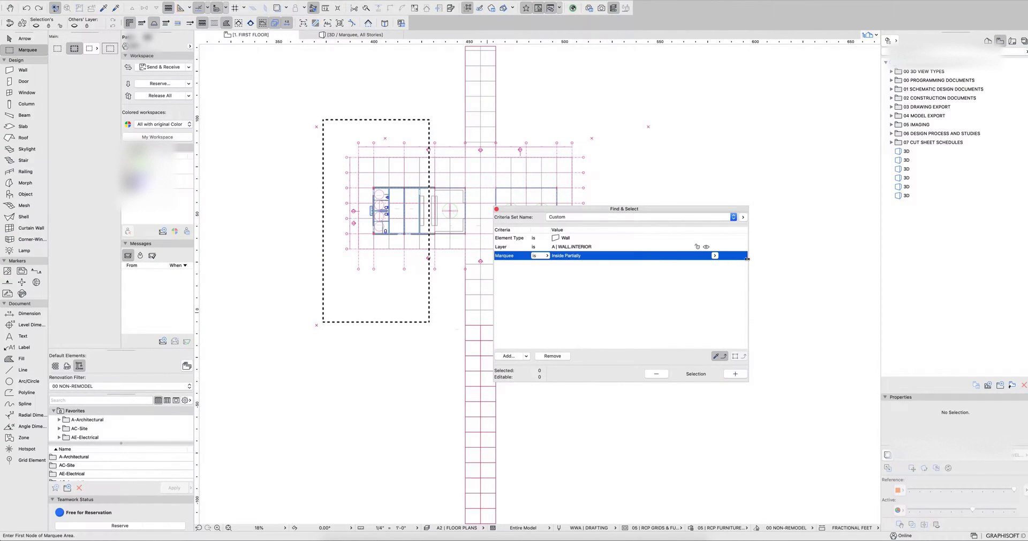
click(715, 255)
click(729, 257)
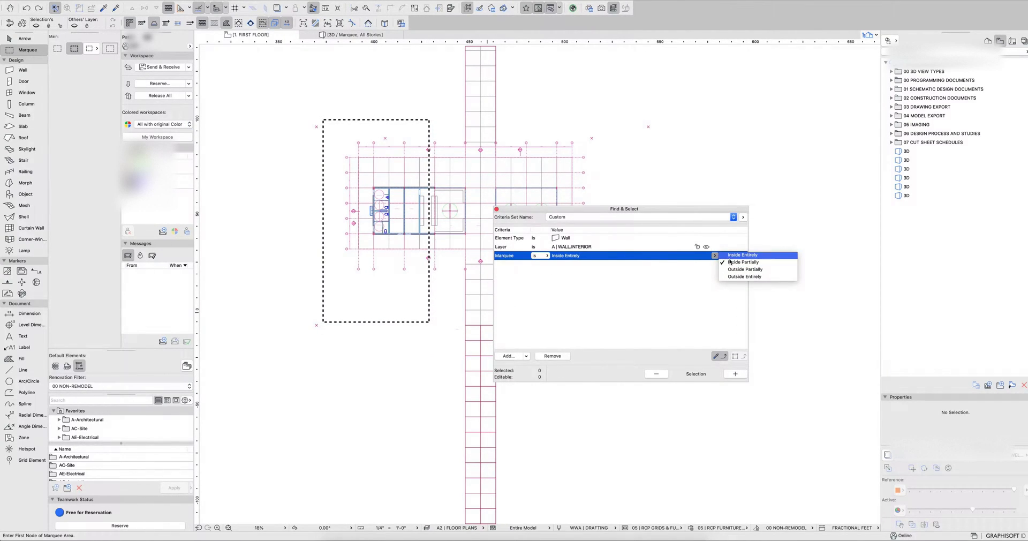
click(732, 262)
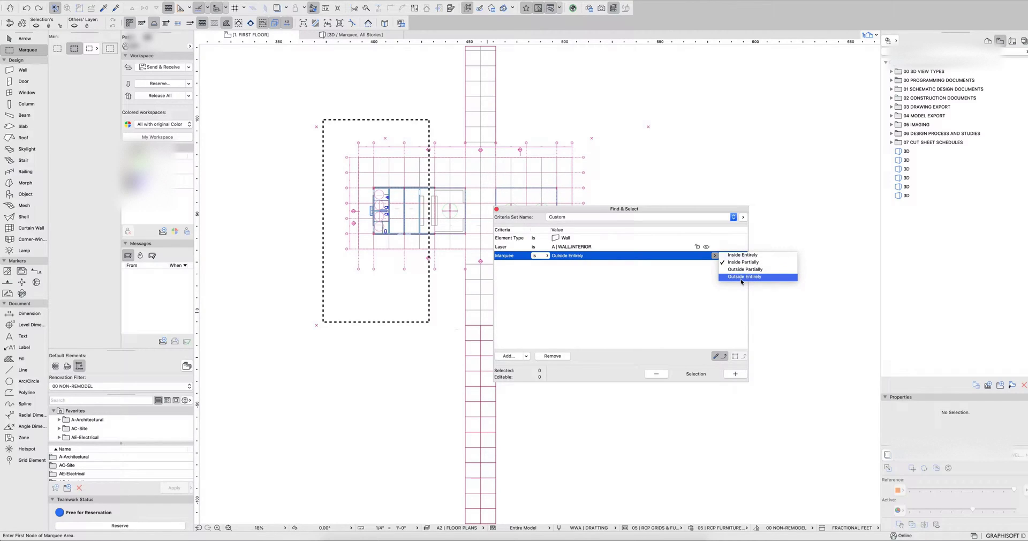
click(649, 277)
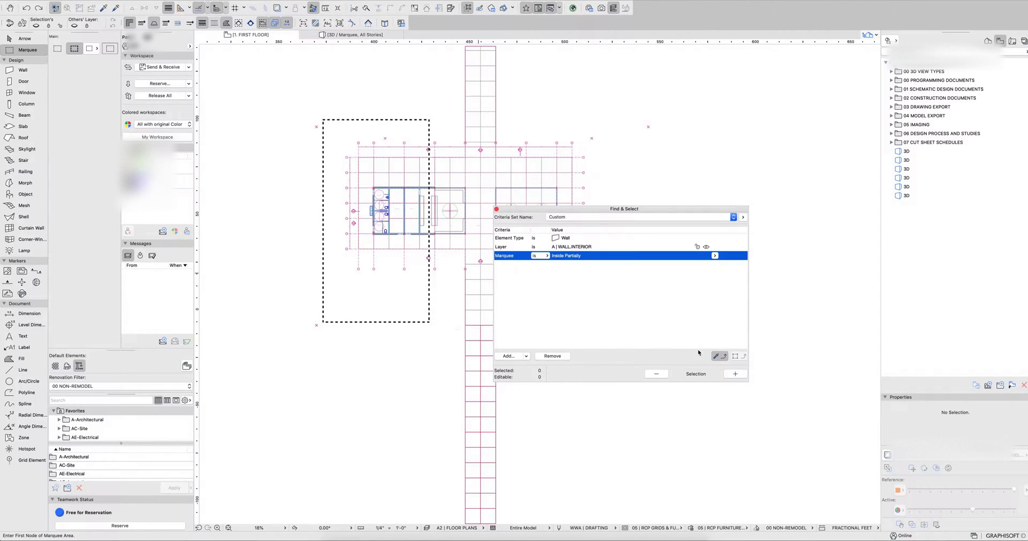
click(735, 374)
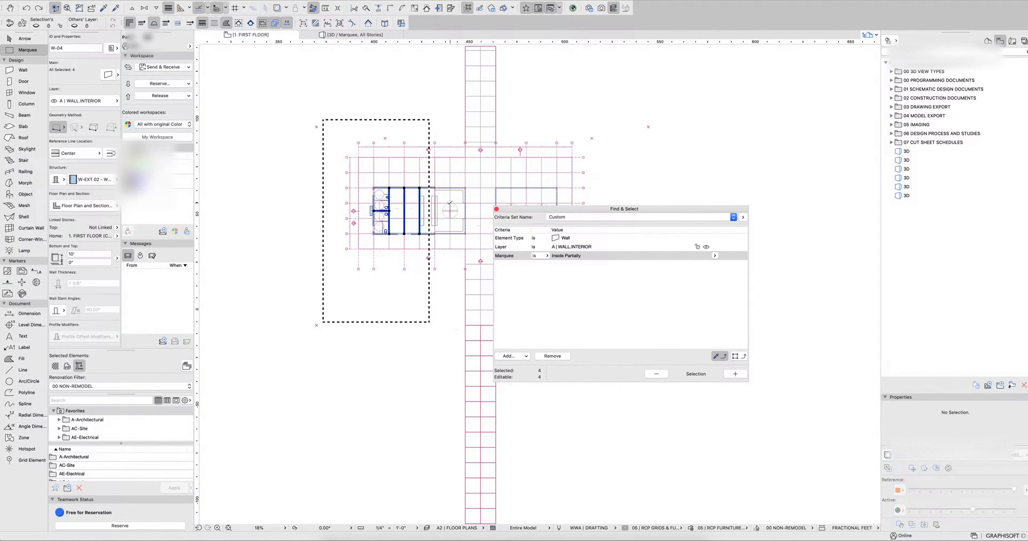
drag(516, 209, 578, 207)
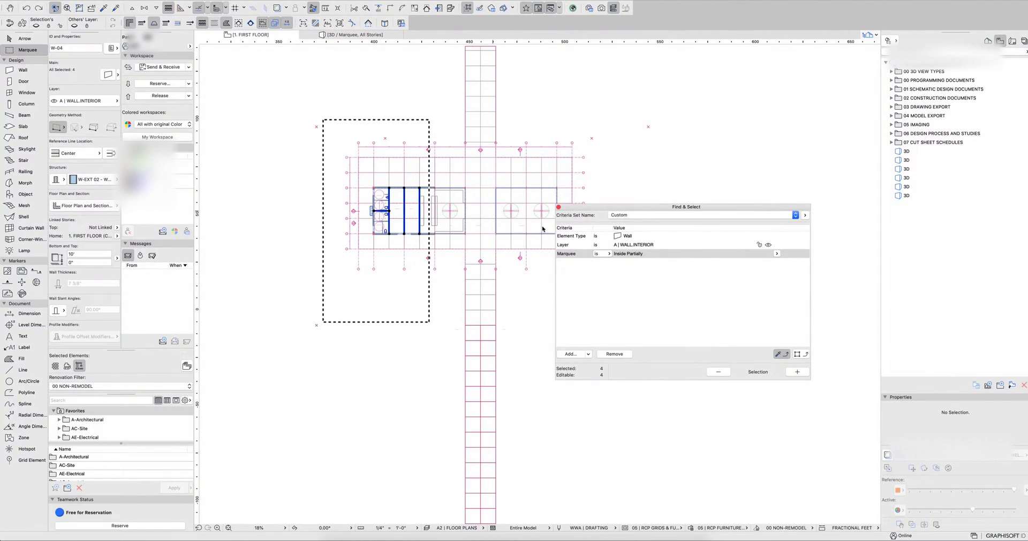
Clear the wall selection and the marquee, and set the Marquee tool's geometry method to rectangular.
key(Escape)
key(Escape)
click(24, 50)
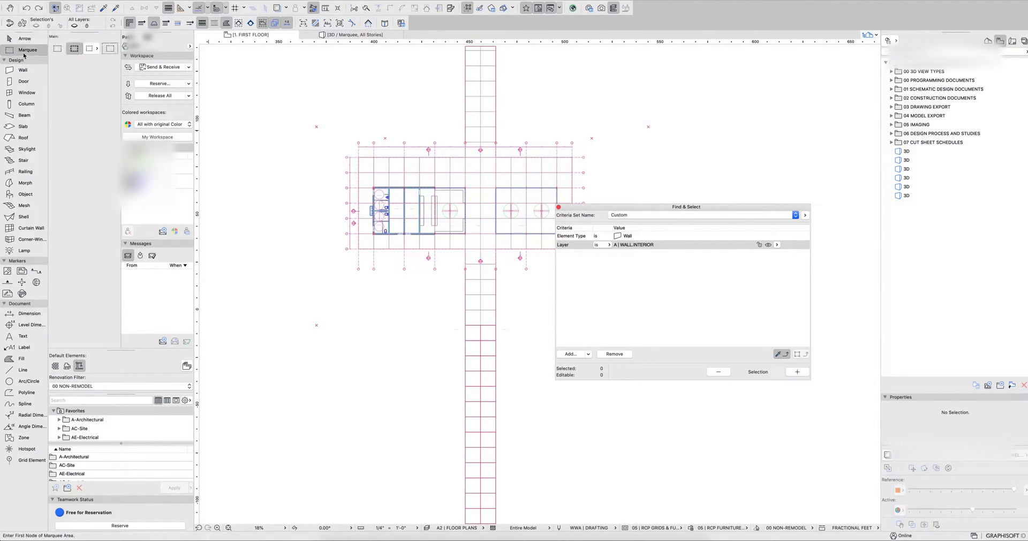
click(92, 52)
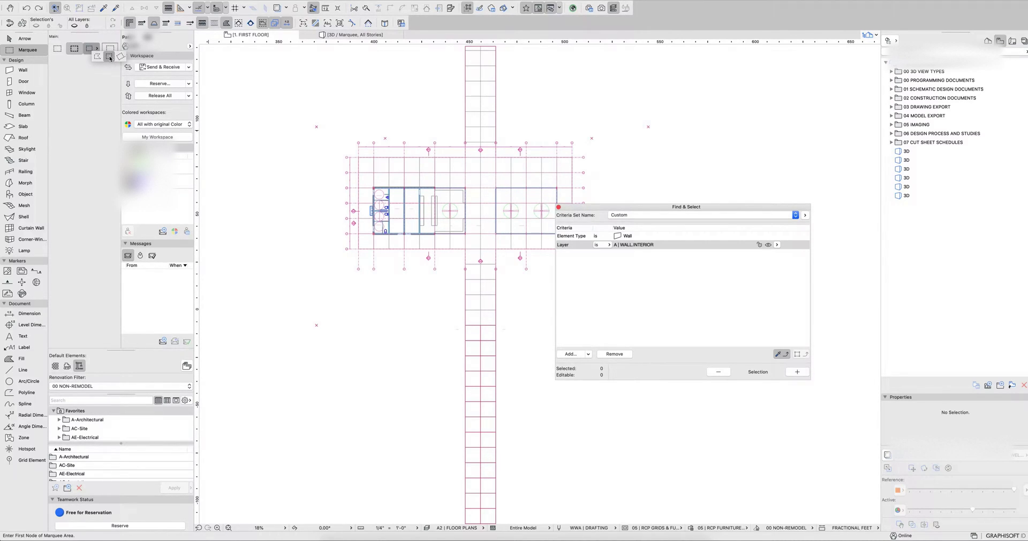
click(110, 58)
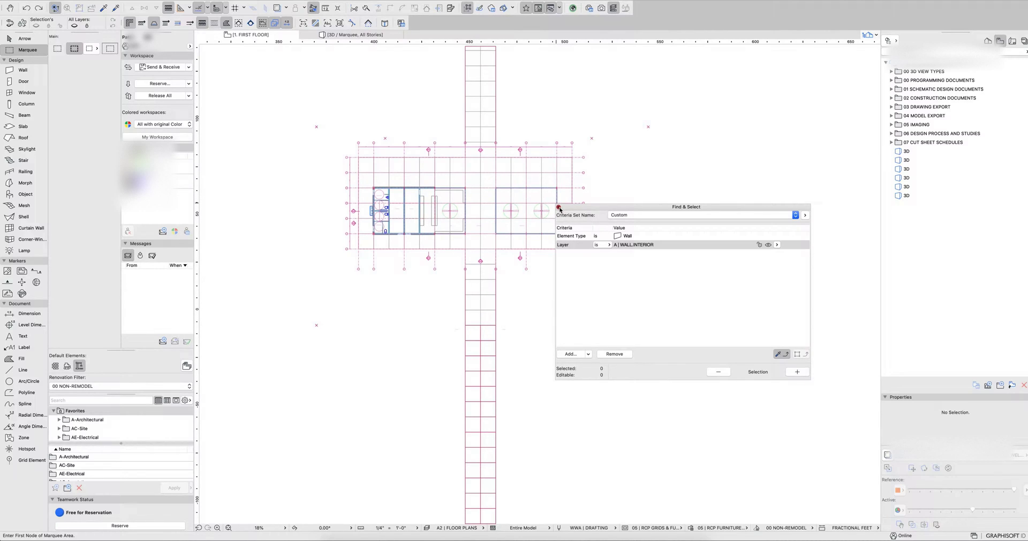
Close Find & Select and draw a closed freeform spline around the western part of the first floor plan.
click(558, 208)
click(22, 38)
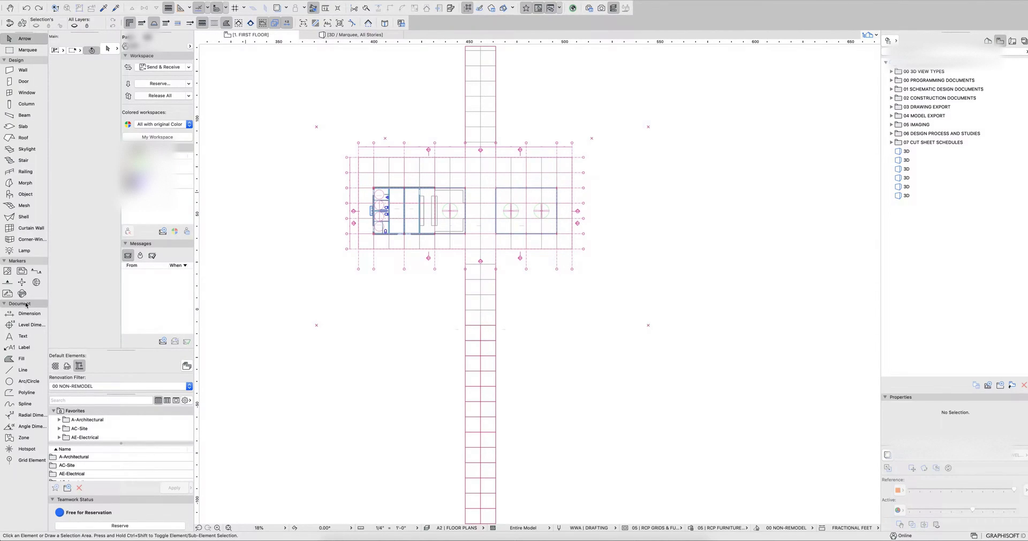
click(23, 403)
click(358, 130)
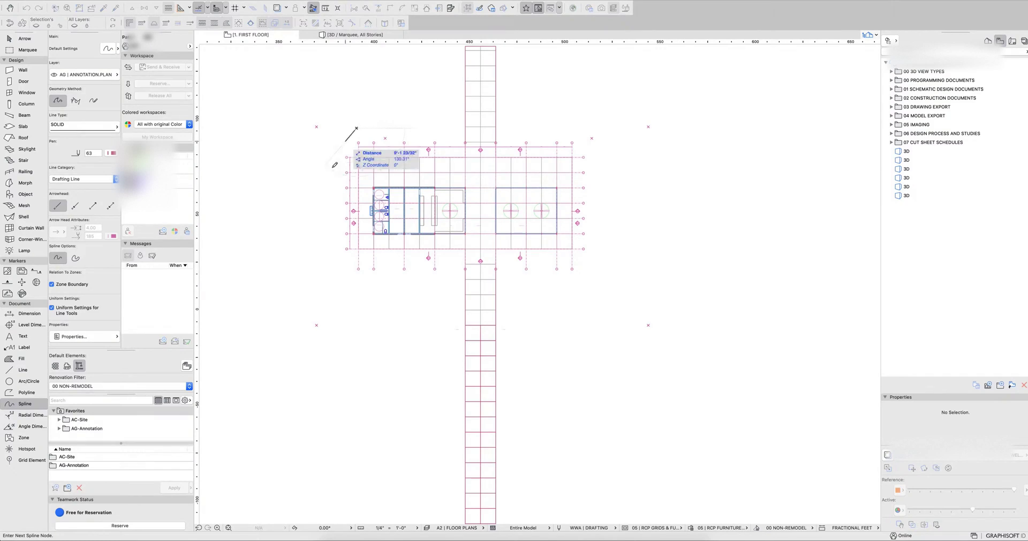
click(395, 303)
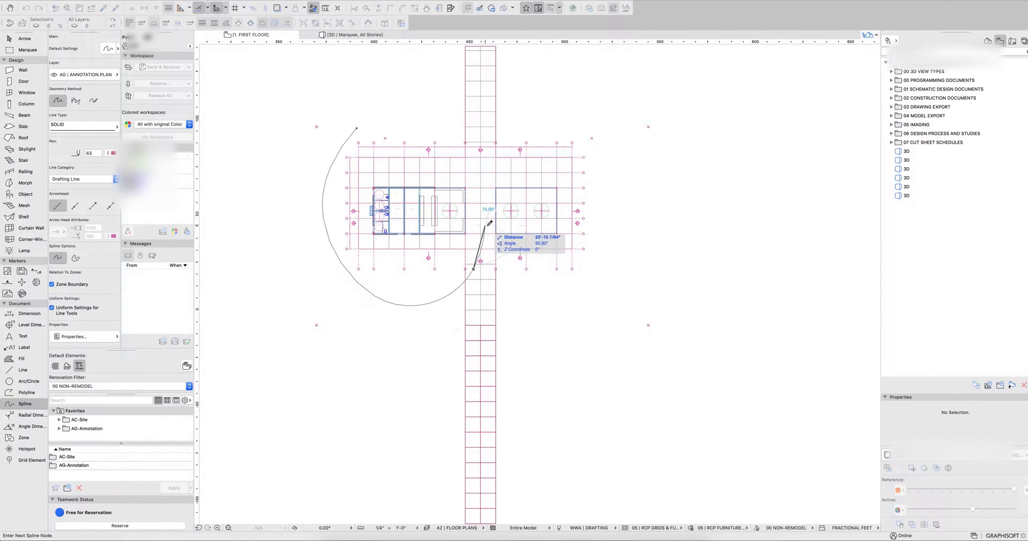
click(488, 107)
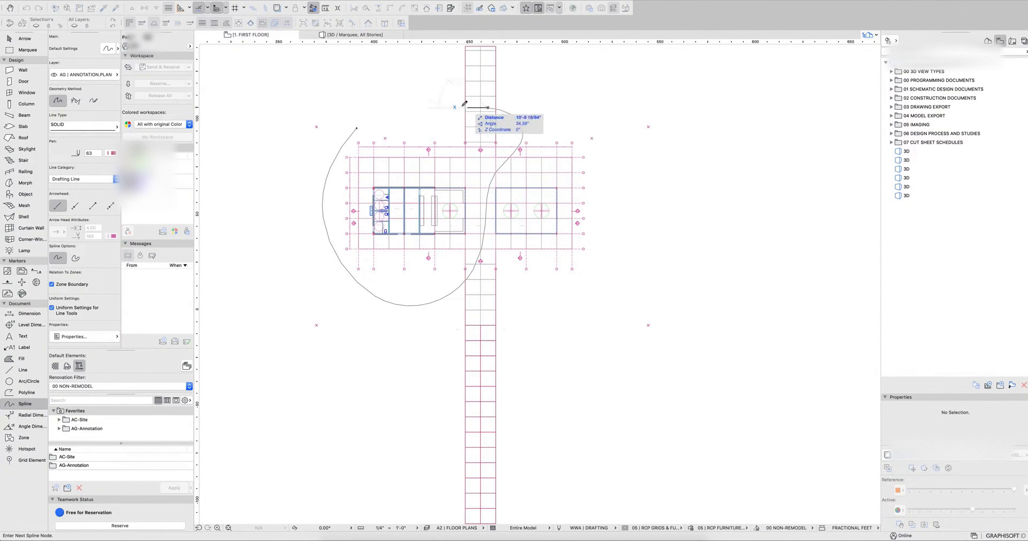
click(357, 128)
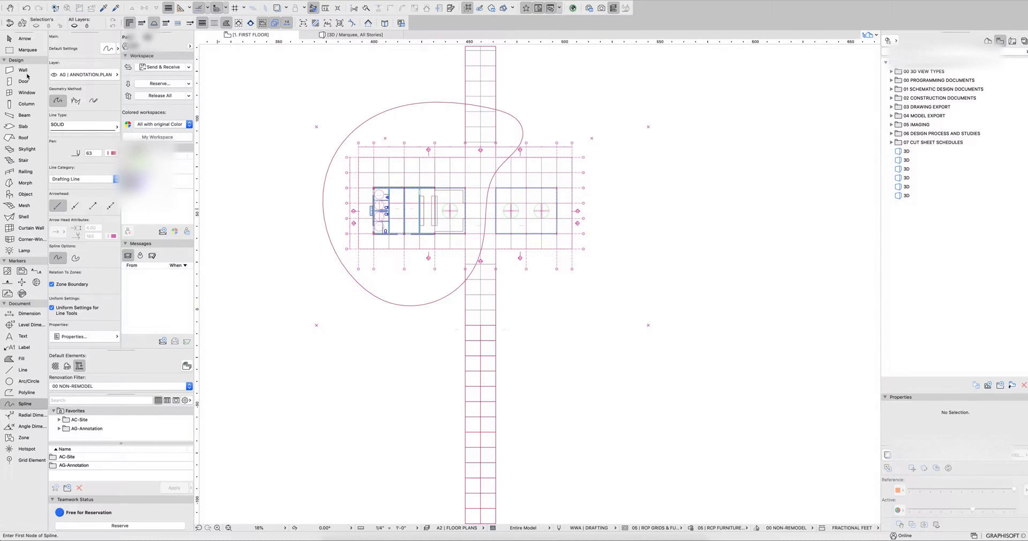
Create an all-floors polygonal marquee from the closed spline's outline using the Magic Wand.
click(24, 50)
click(92, 48)
click(94, 55)
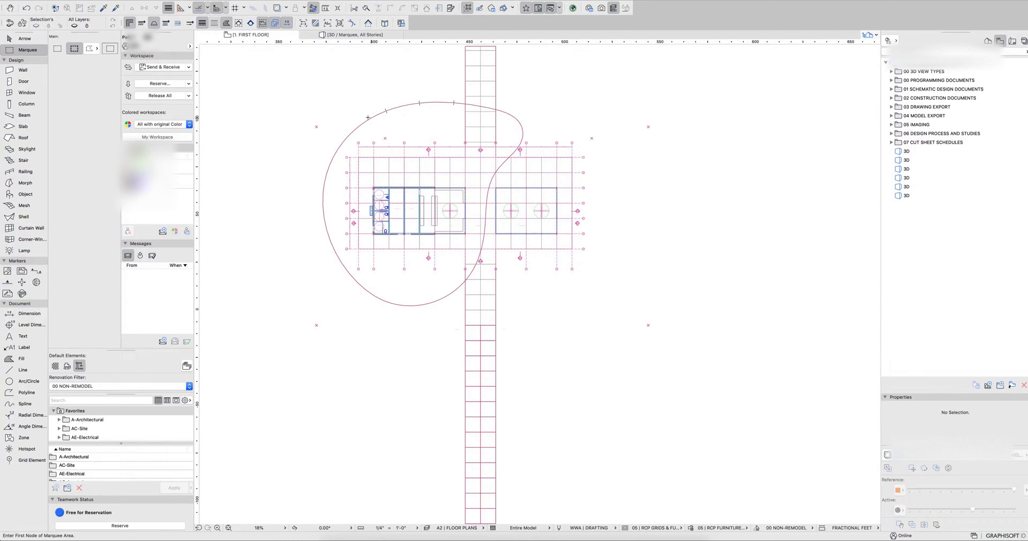
click(404, 103)
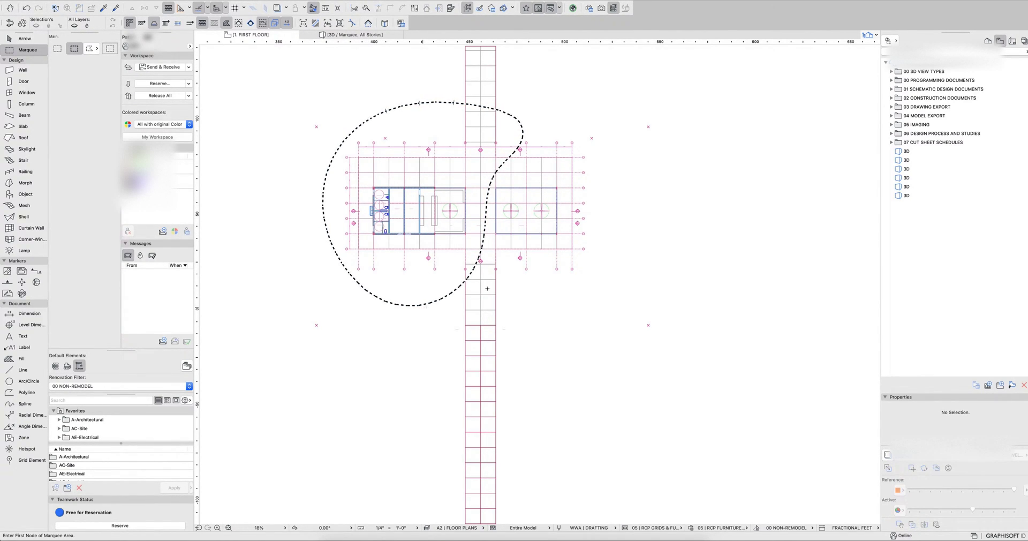
Show the curved marquee's contents in 3D and examine the cut model and its curved slab edge from several sides.
key(F5)
scroll(466, 274, down, 3)
middle_drag(608, 335, 429, 167)
scroll(559, 306, up, 5)
scroll(559, 307, up, 4)
scroll(594, 330, down, 6)
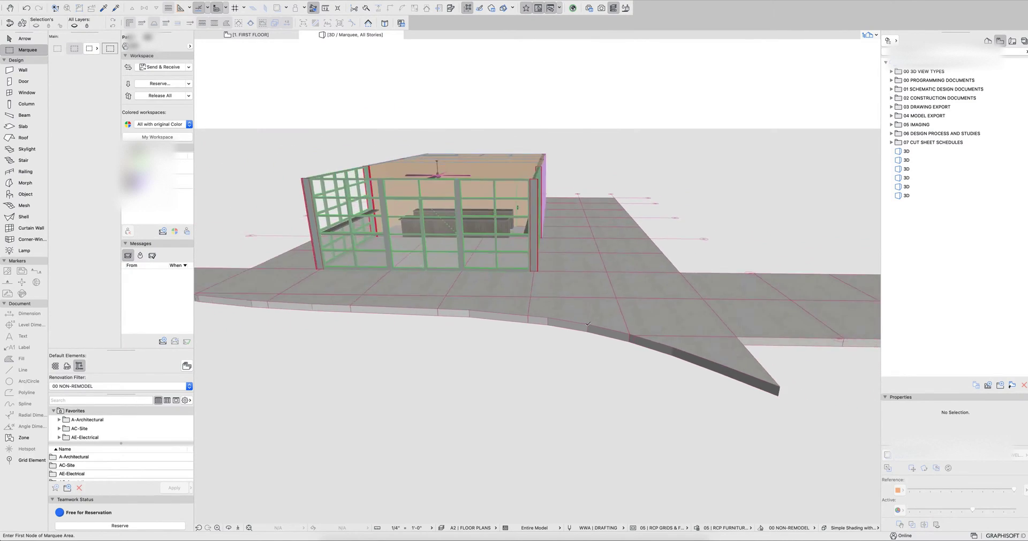
shift+middle_drag(594, 330, 355, 291)
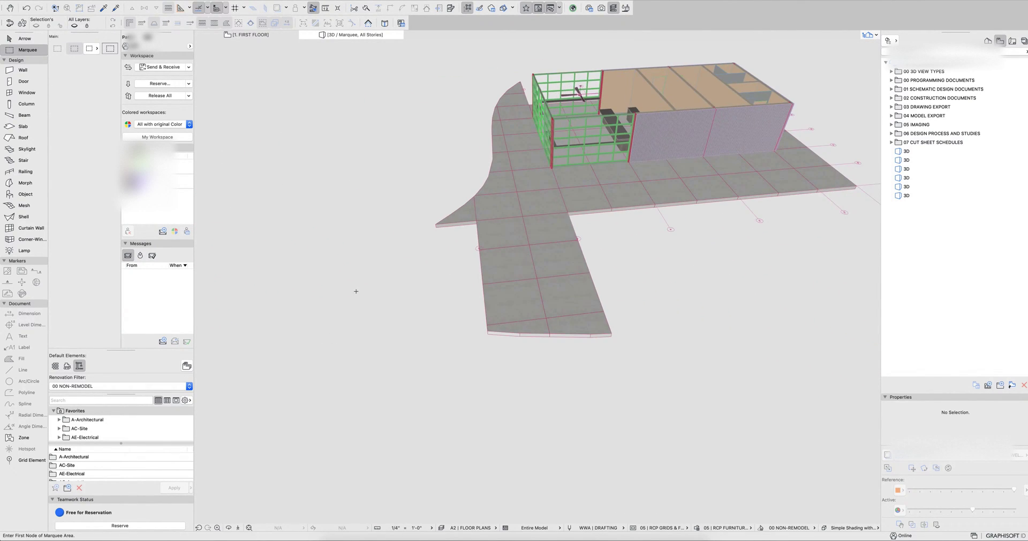
shift+middle_drag(589, 268, 444, 268)
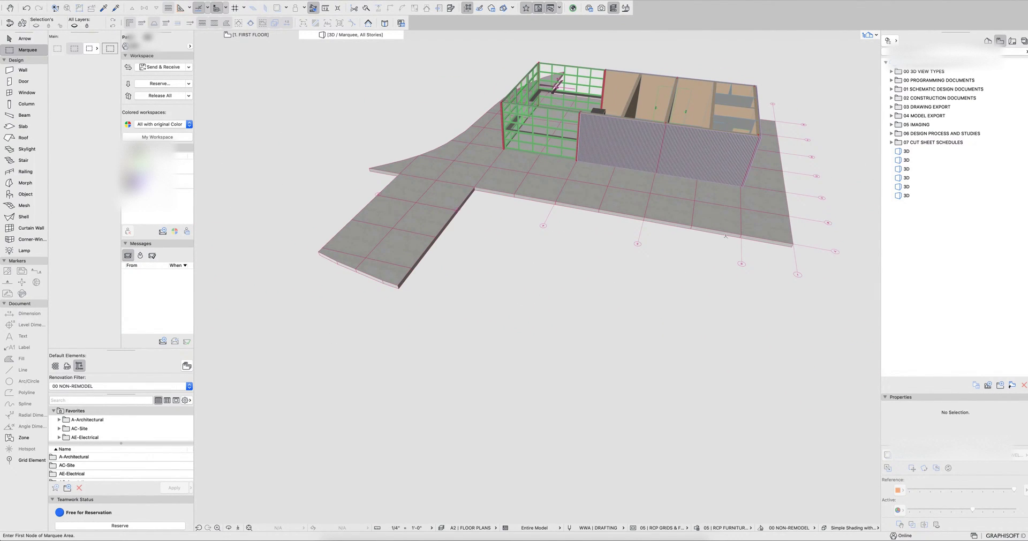
Replace the curved marquee on the floor plan with a single-floor rectangular marquee around the whole building.
key(Escape)
key(F2)
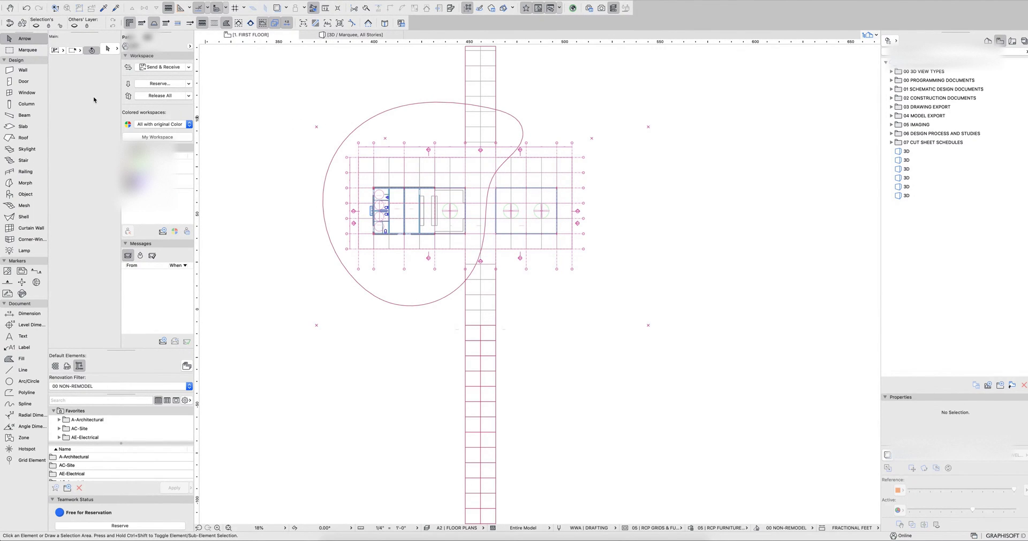
click(32, 50)
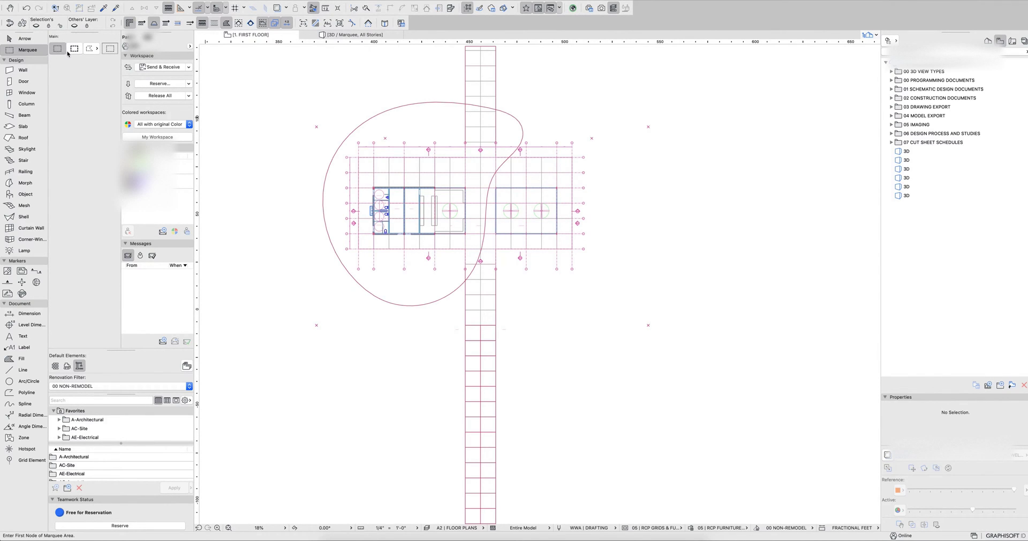
click(313, 88)
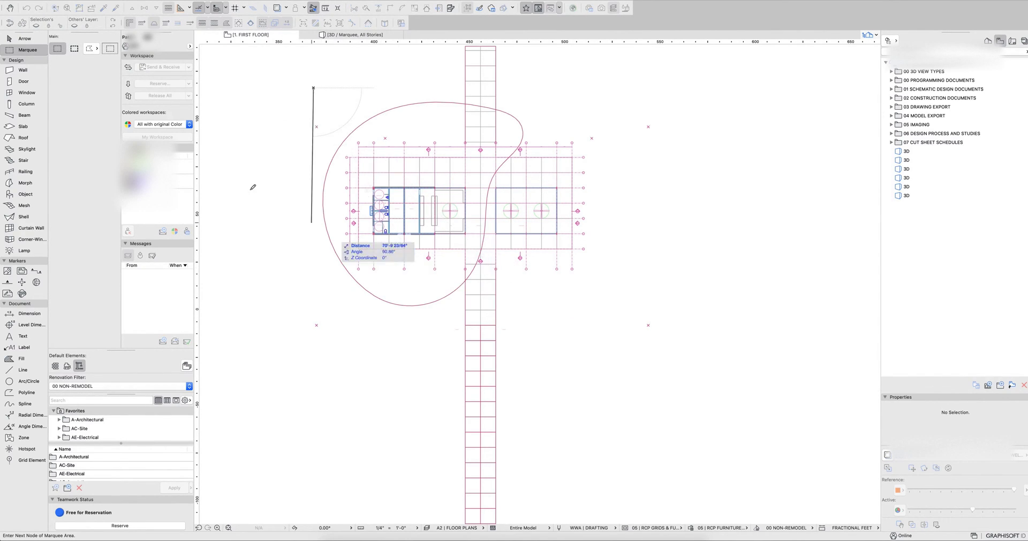
click(96, 50)
click(100, 54)
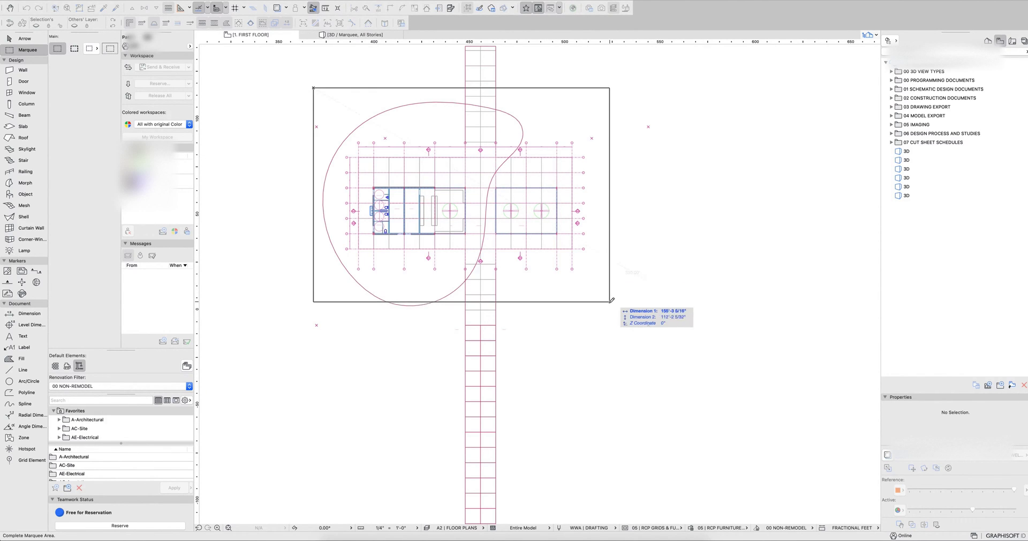
click(589, 307)
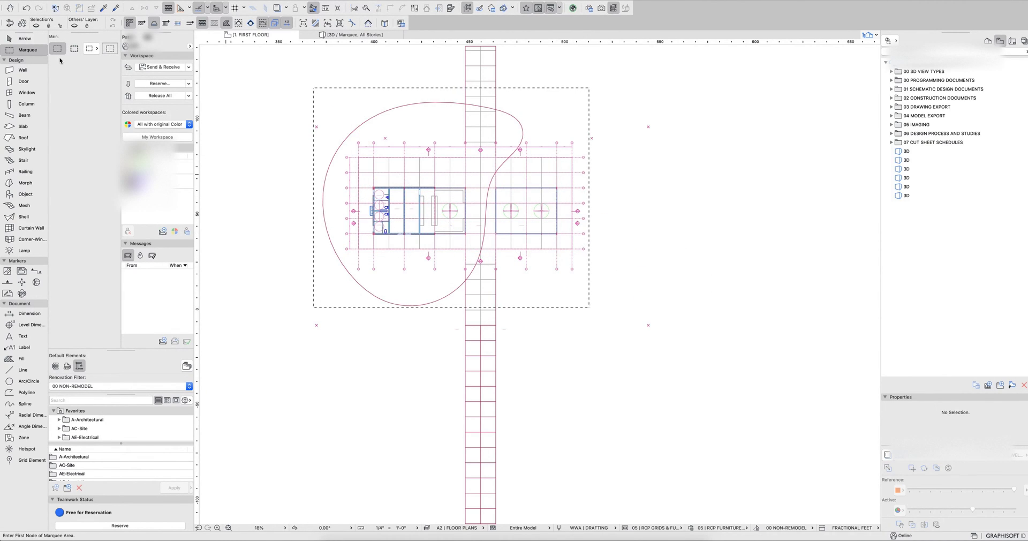
Step through the stories to compare how the single-floor and all-floors marquees carry over to other floors.
key(super+Down)
key(super+Up)
key(super+Up)
key(super+Up)
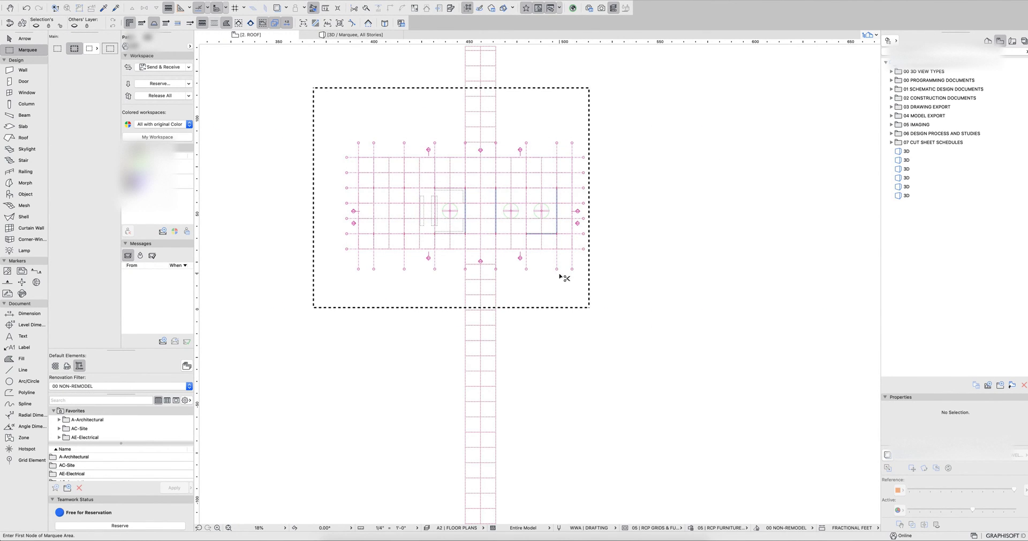
key(super+Down)
key(super+Down)
key(super+Up)
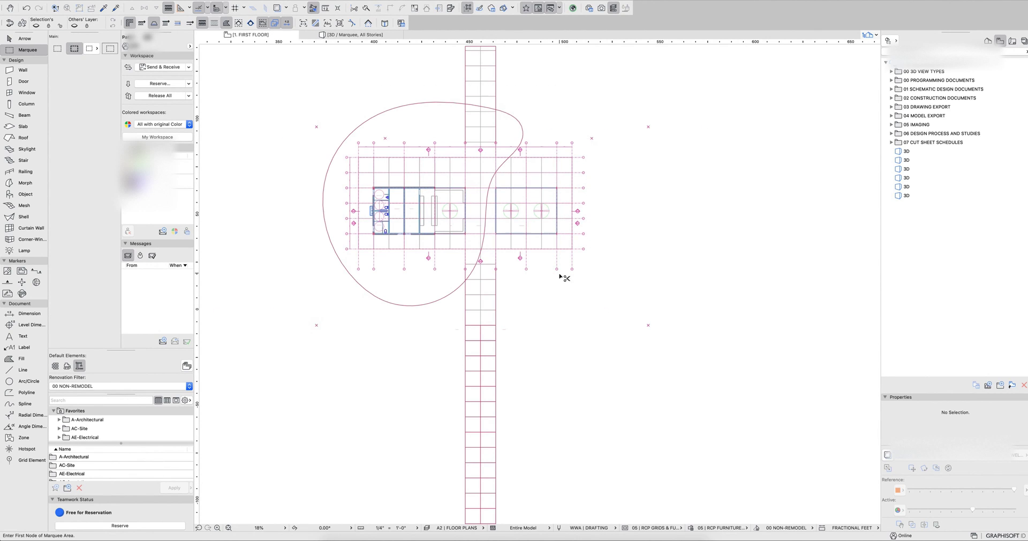
Clear the rectangular marquee and return to the Arrow tool on the first floor plan.
key(Escape)
key(Escape)
middle_drag(486, 258, 476, 264)
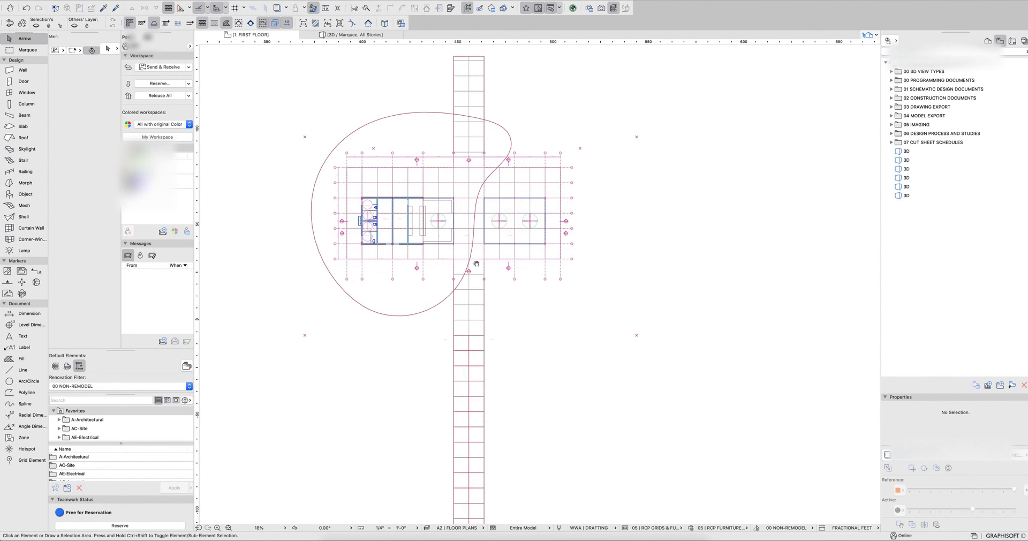